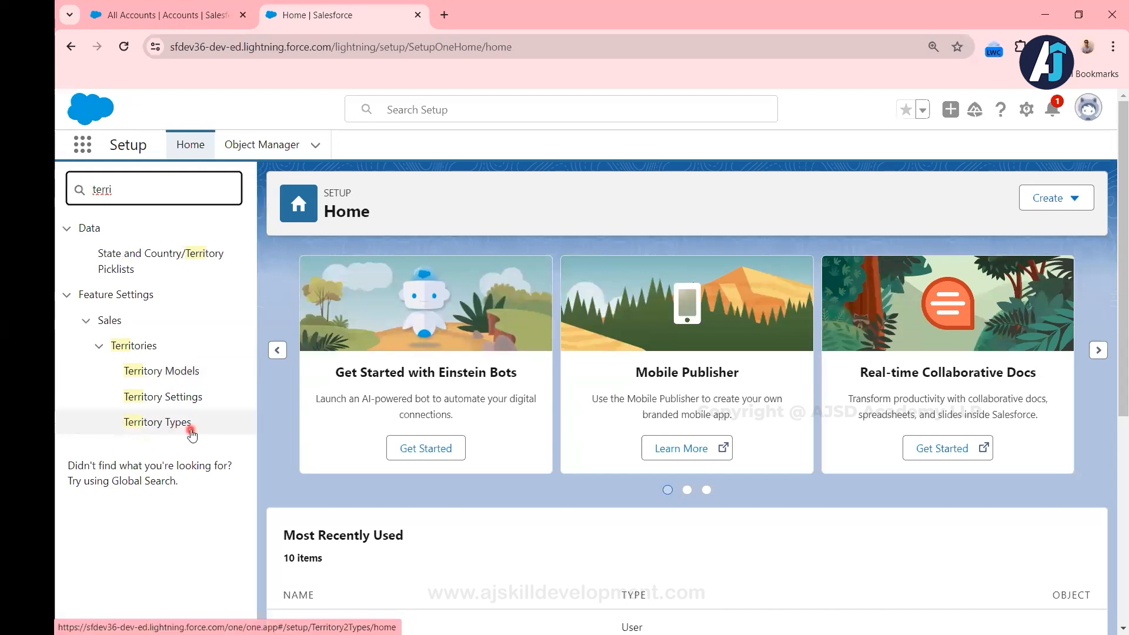
Start a new territory type with the label Customer Account and the matching name Customer_Account.
{"action": "left_click", "coordinate": [160, 431]}
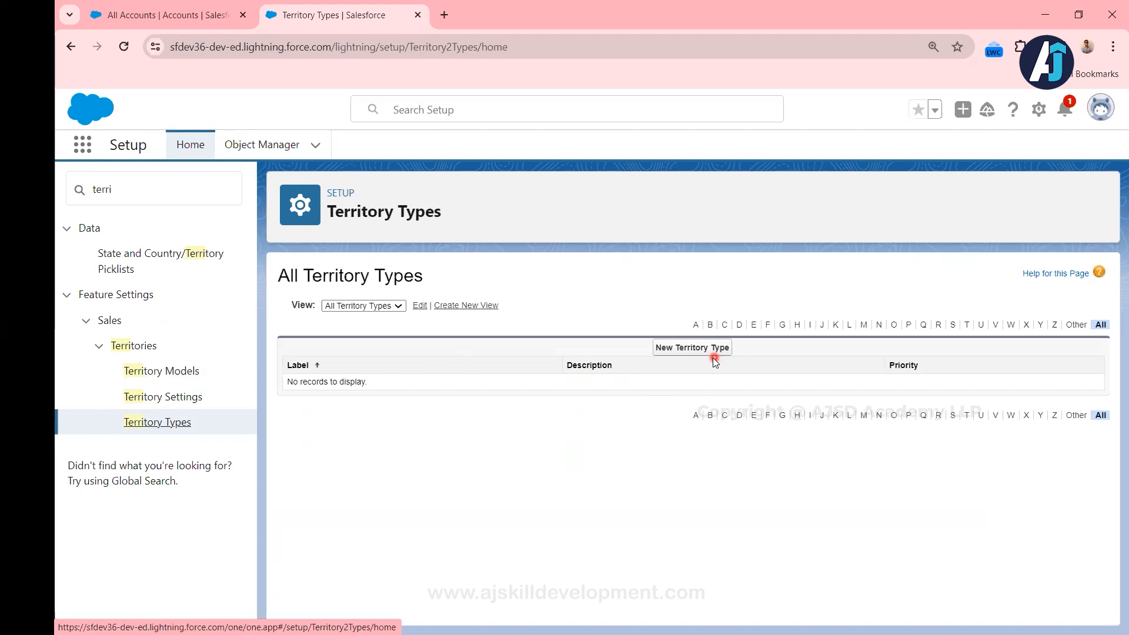
{"action": "left_click", "coordinate": [697, 348]}
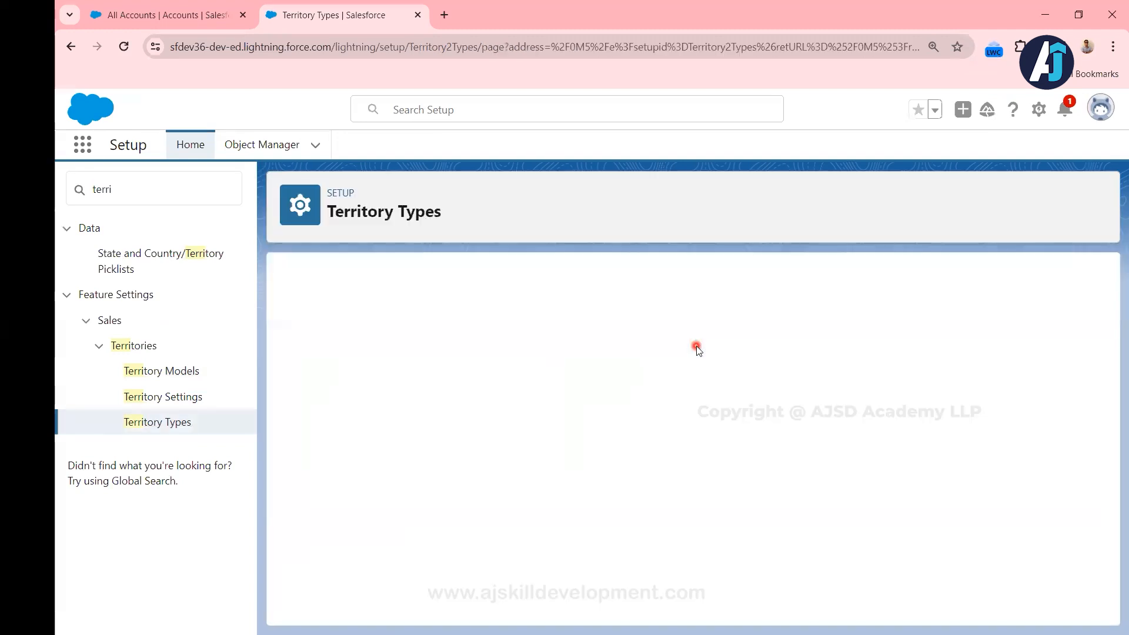
{"action": "left_click", "coordinate": [516, 367]}
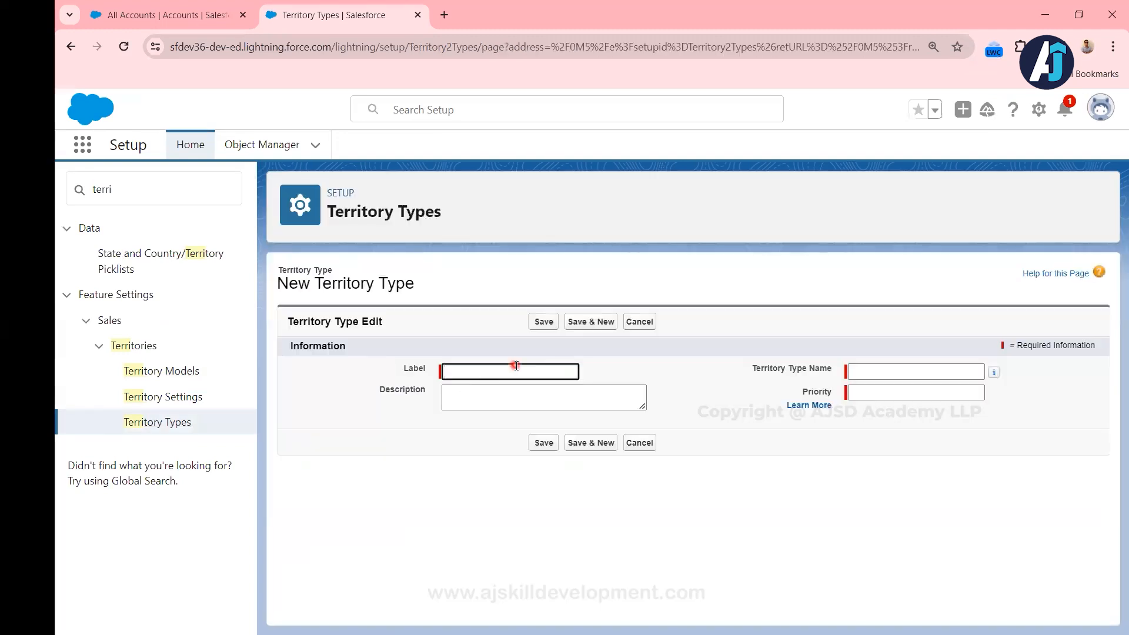
{"action": "type", "text": "Custome"}
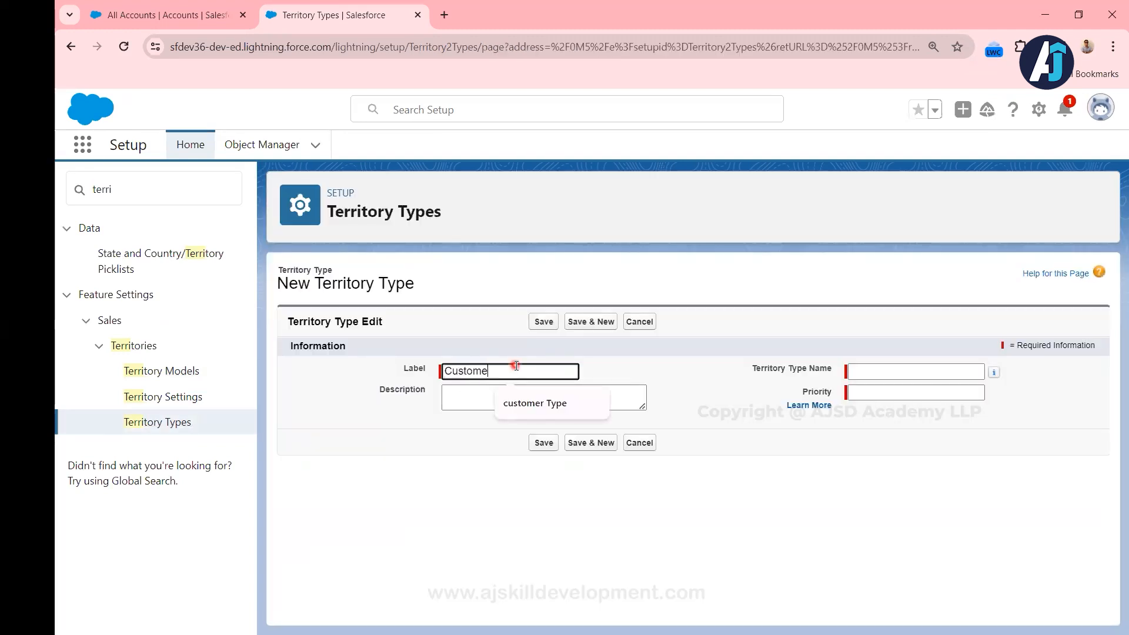
{"action": "type", "text": "r Account"}
{"action": "key", "text": "Tab"}
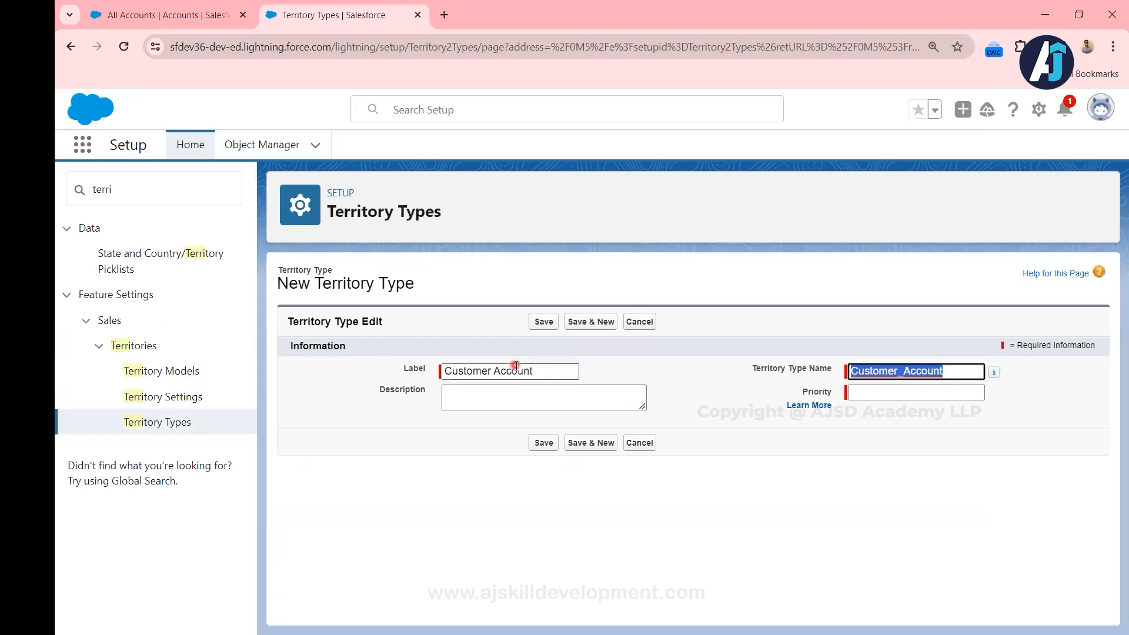
{"action": "left_click", "coordinate": [541, 401]}
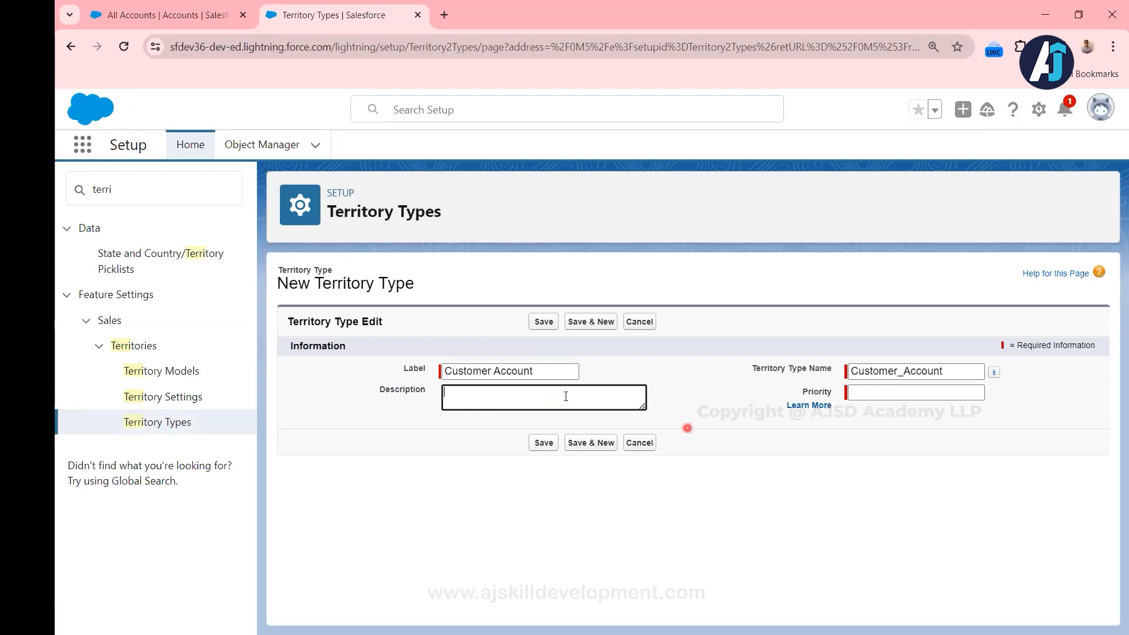
Set the Customer Account territory type's priority to 100 and save it.
{"action": "left_click", "coordinate": [890, 392]}
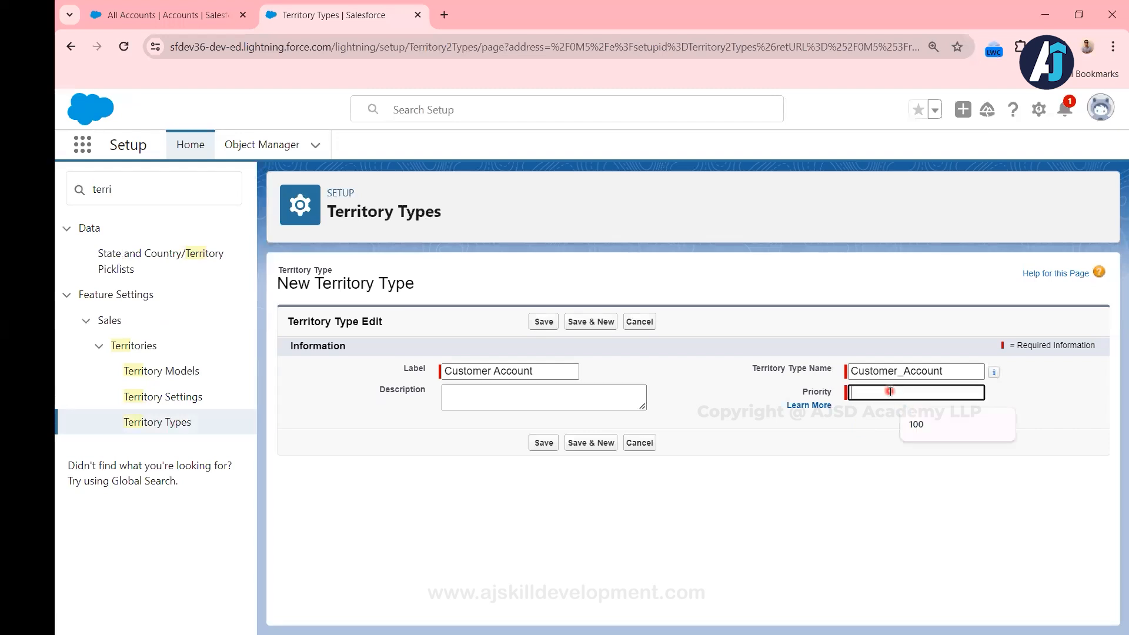
{"action": "type", "text": "100"}
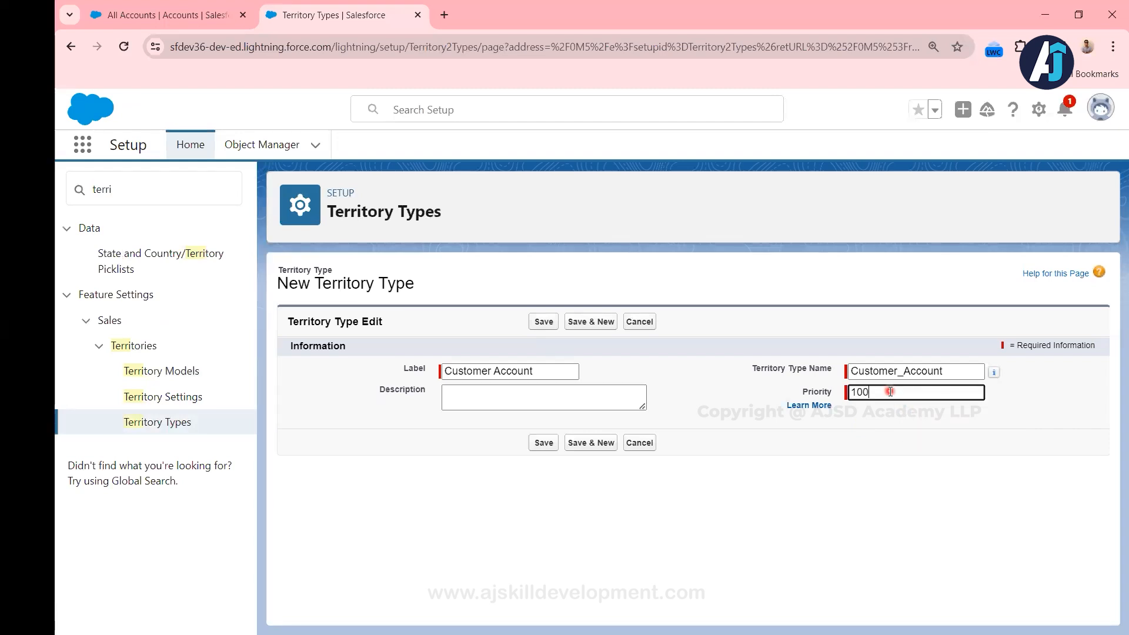
{"action": "left_click", "coordinate": [891, 467]}
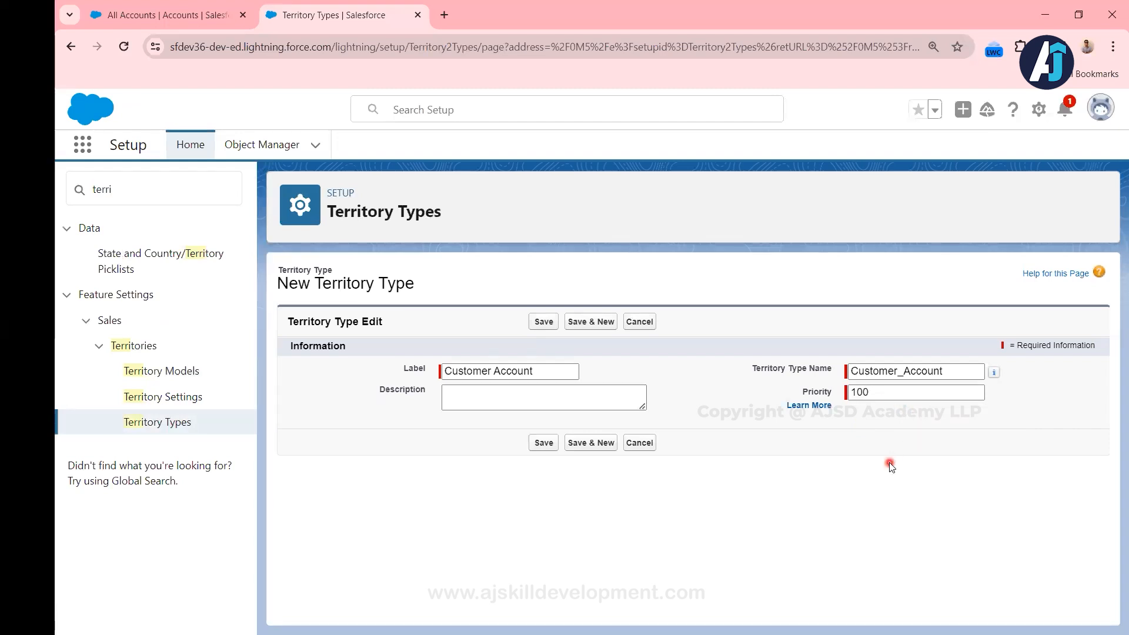
{"action": "left_click", "coordinate": [876, 398]}
{"action": "left_click", "coordinate": [541, 442]}
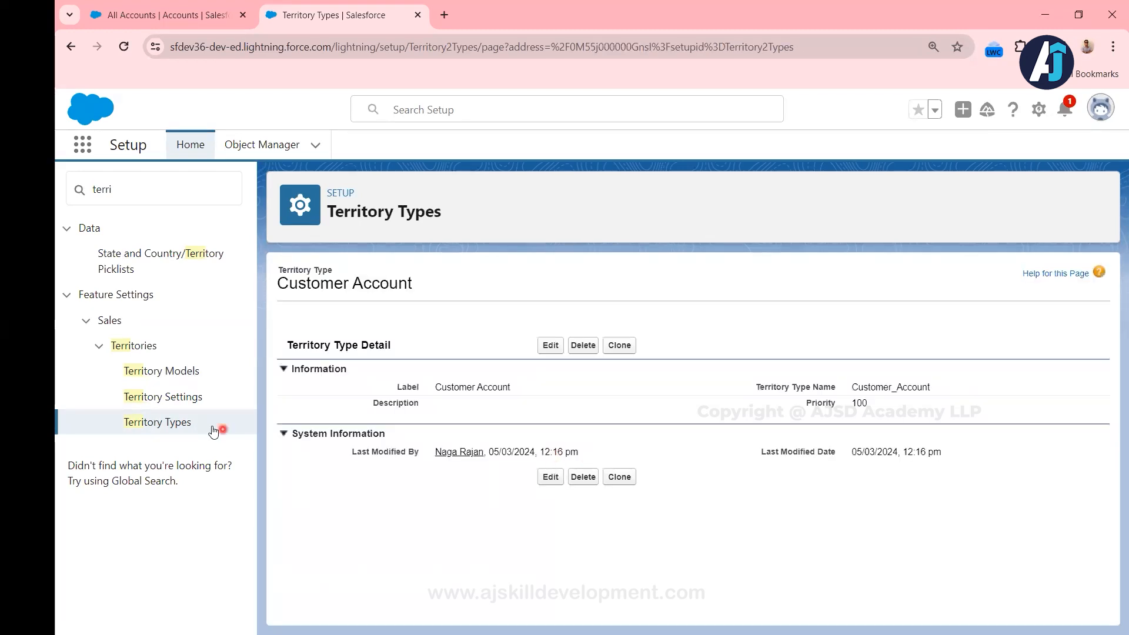
Start another territory type with the label Partner Account and the matching name Partner_Account.
{"action": "left_click", "coordinate": [164, 425]}
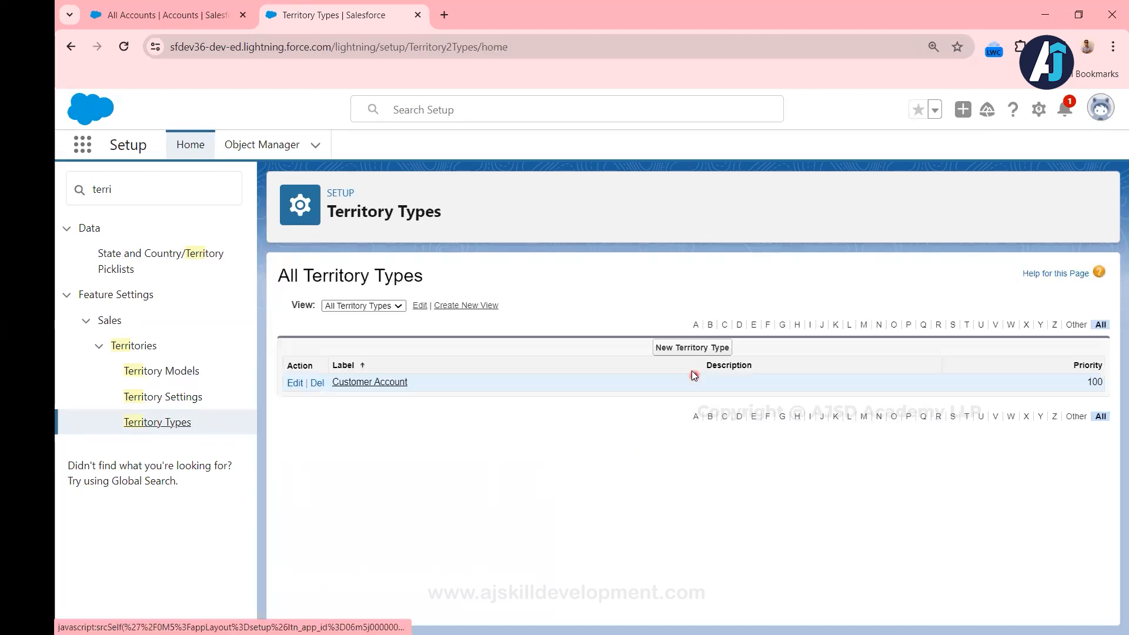
{"action": "left_click", "coordinate": [689, 351]}
{"action": "left_click", "coordinate": [566, 372]}
{"action": "type", "text": "Part"}
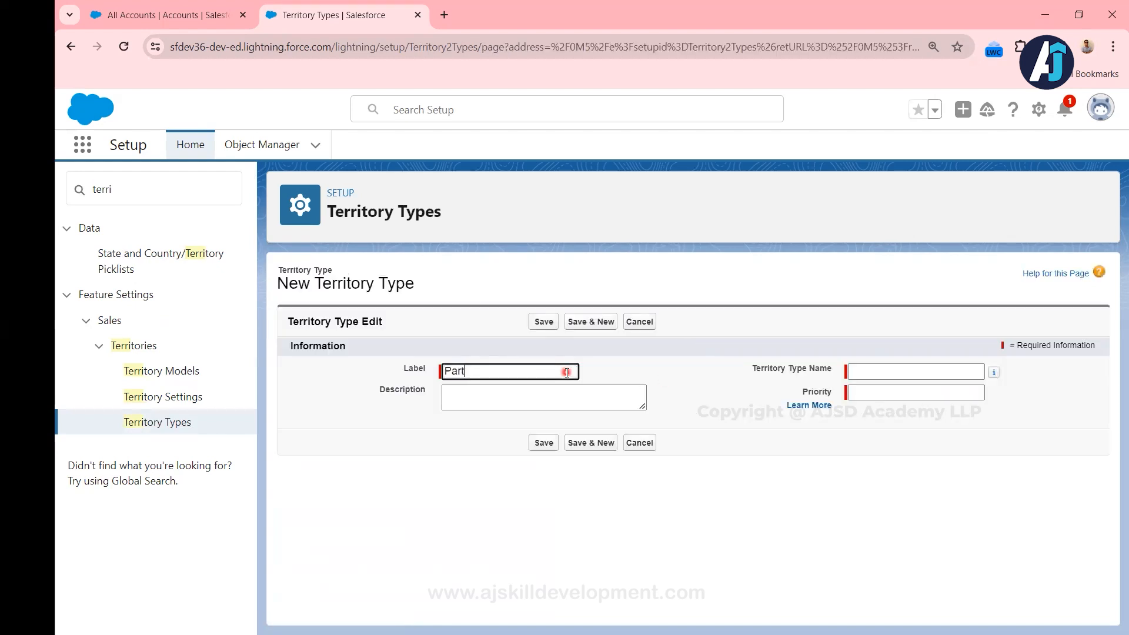
{"action": "type", "text": "ner Account"}
{"action": "key", "text": "Tab"}
{"action": "key", "text": "Tab"}
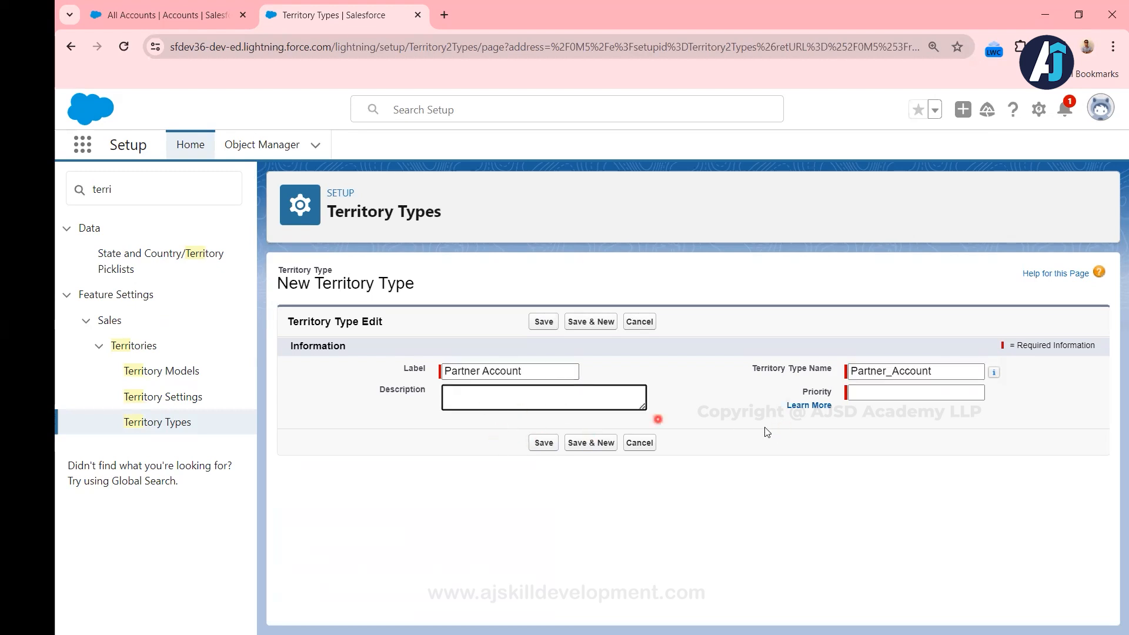
Set the Partner Account territory type's priority to 200 and save it.
{"action": "left_click", "coordinate": [877, 393]}
{"action": "type", "text": "200"}
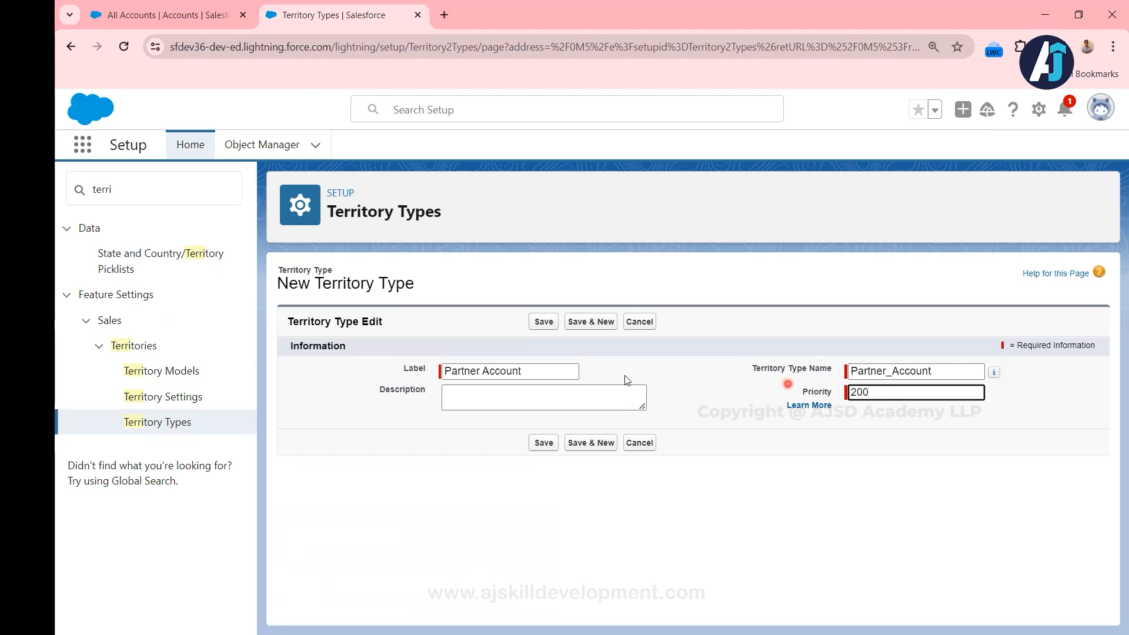
{"action": "left_click", "coordinate": [573, 441]}
{"action": "left_click", "coordinate": [548, 442]}
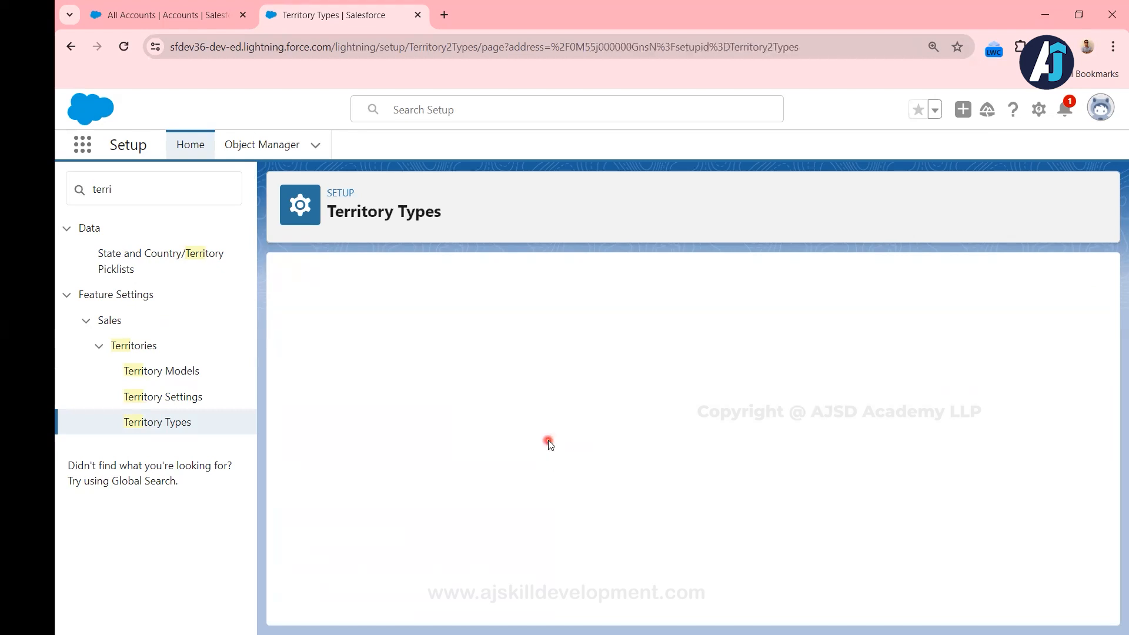
Start a new territory model labelled Pan India Sales 2024 with the matching name Pan_India_Sales_2024.
{"action": "left_click", "coordinate": [174, 378]}
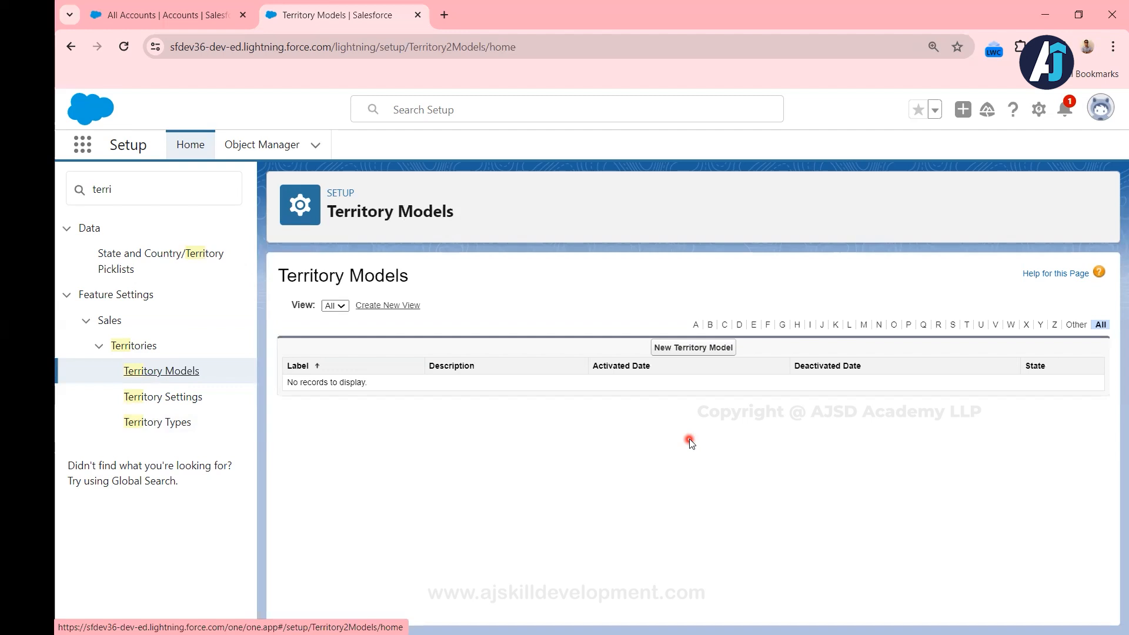
{"action": "left_click", "coordinate": [692, 350]}
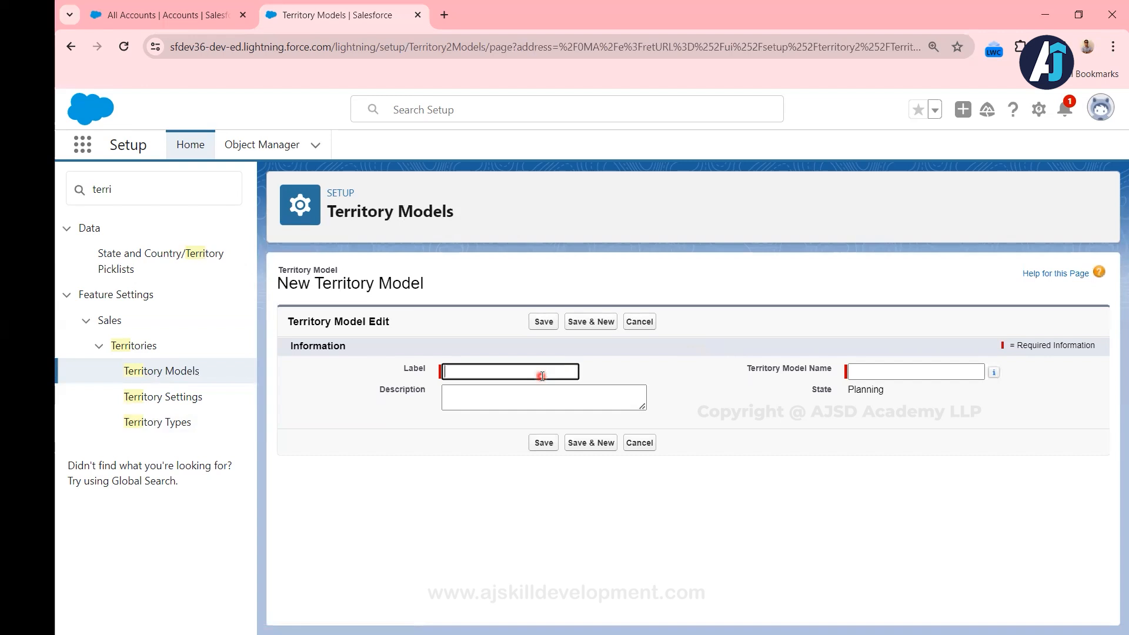
{"action": "type", "text": "Pan India Sales 2024"}
{"action": "key", "text": "Tab"}
{"action": "key", "text": "Tab"}
{"action": "left_click_drag", "start_coordinate": [899, 392], "coordinate": [853, 394]}
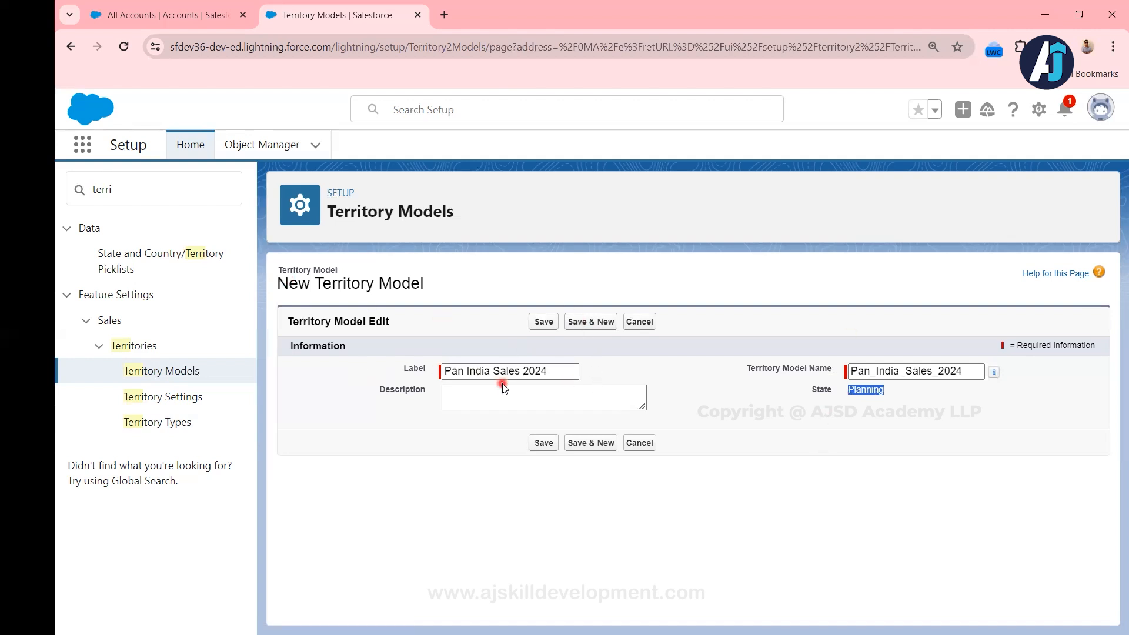
Copy the label Pan India Sales 2024 into the territory model's description and save the model.
{"action": "left_click", "coordinate": [556, 372]}
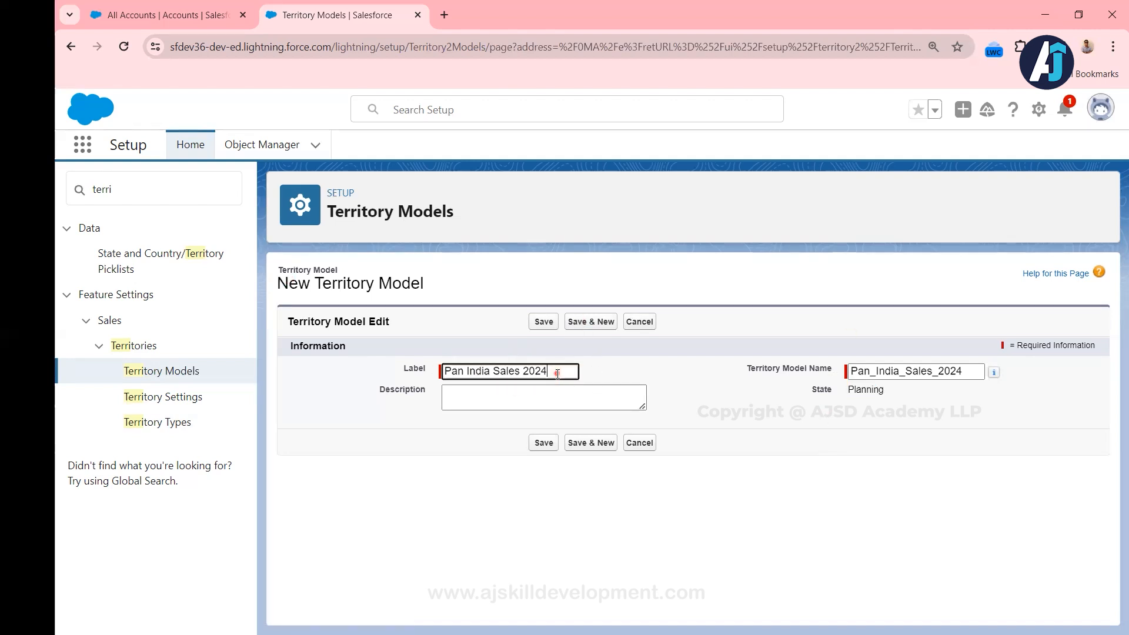
{"action": "left_click_drag", "start_coordinate": [556, 372], "coordinate": [378, 370]}
{"action": "key", "text": "ctrl+c"}
{"action": "left_click", "coordinate": [456, 396]}
{"action": "key", "text": "ctrl+v"}
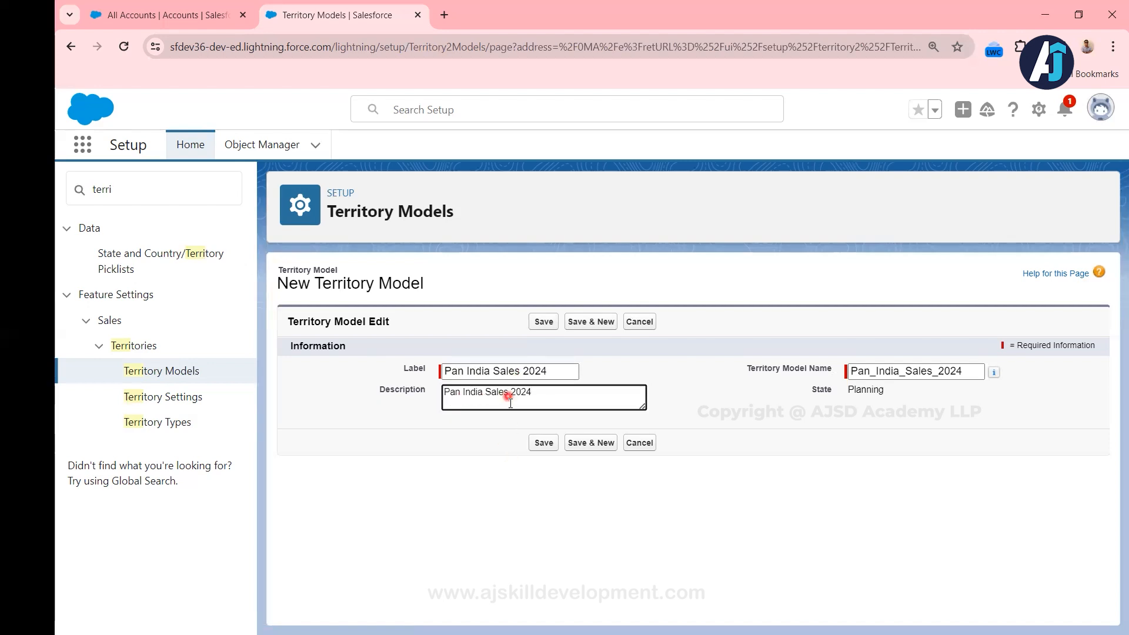
{"action": "left_click", "coordinate": [547, 446]}
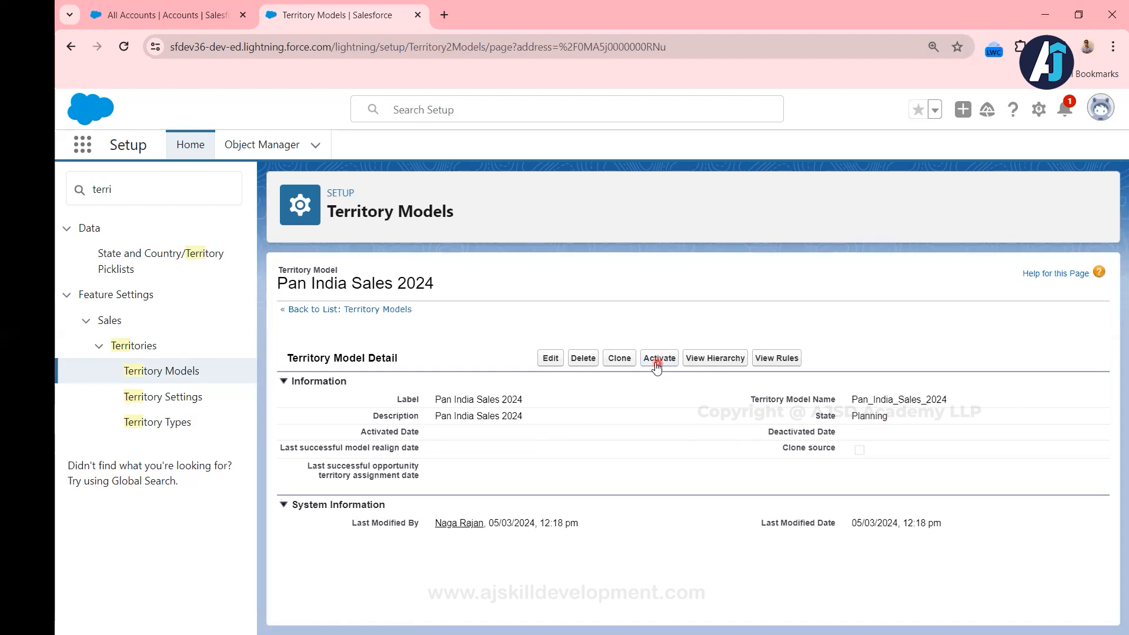
View the territory hierarchy of the Pan India Sales 2024 model and its blank new territory form, returning to the hierarchy without saving.
{"action": "left_click", "coordinate": [181, 372]}
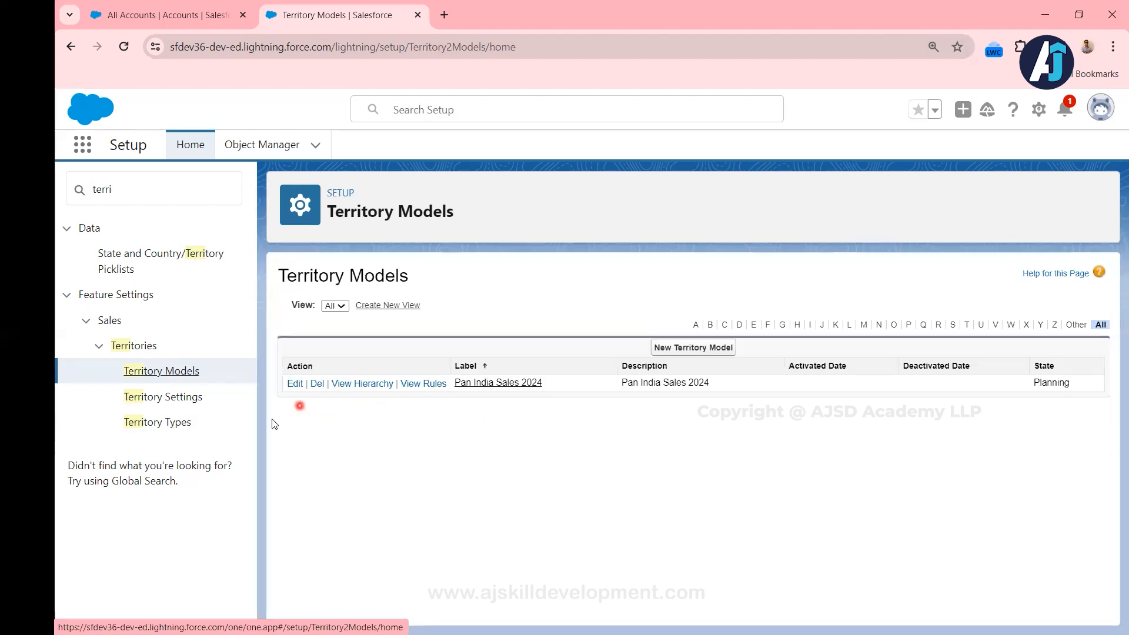
{"action": "left_click", "coordinate": [353, 386]}
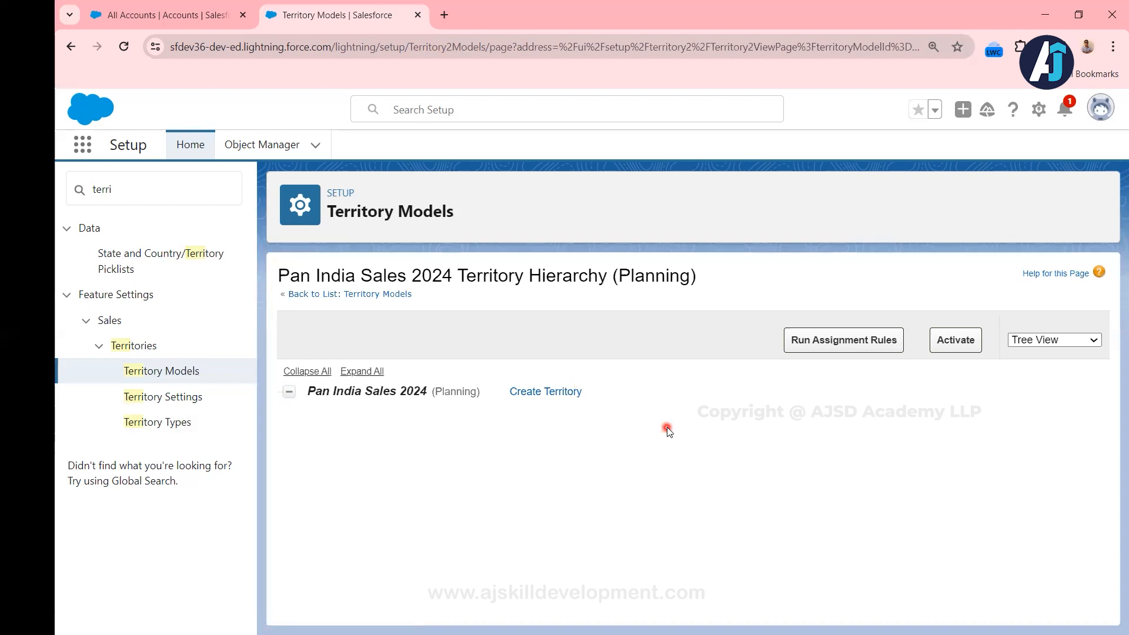
{"action": "left_click", "coordinate": [287, 372]}
{"action": "left_click", "coordinate": [545, 394]}
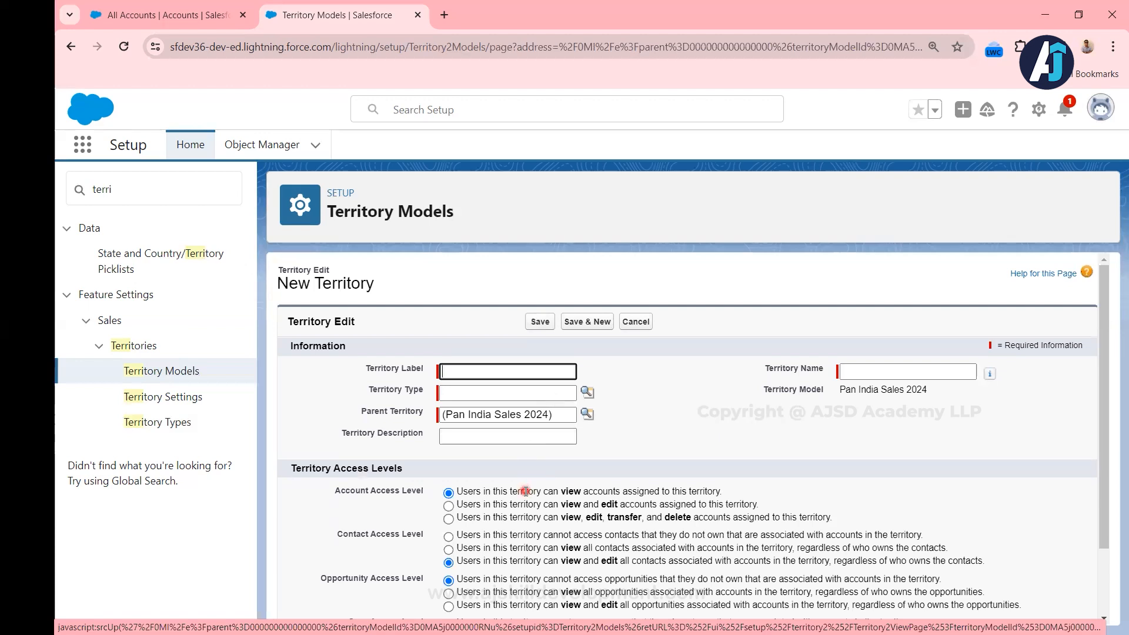
{"action": "left_click", "coordinate": [173, 374]}
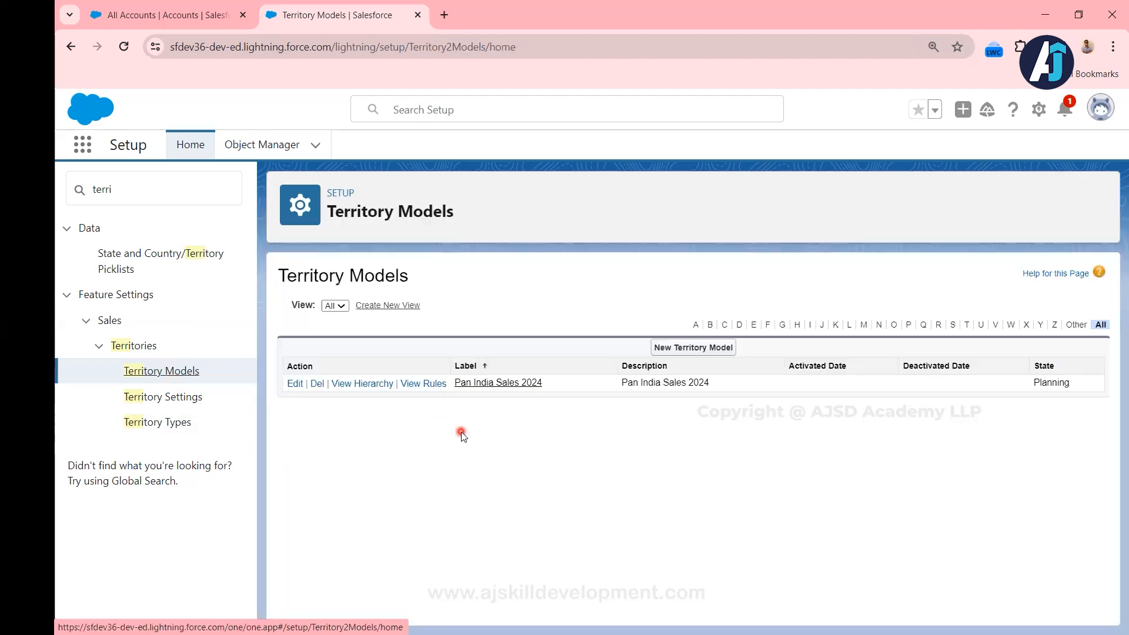
{"action": "left_click", "coordinate": [375, 384]}
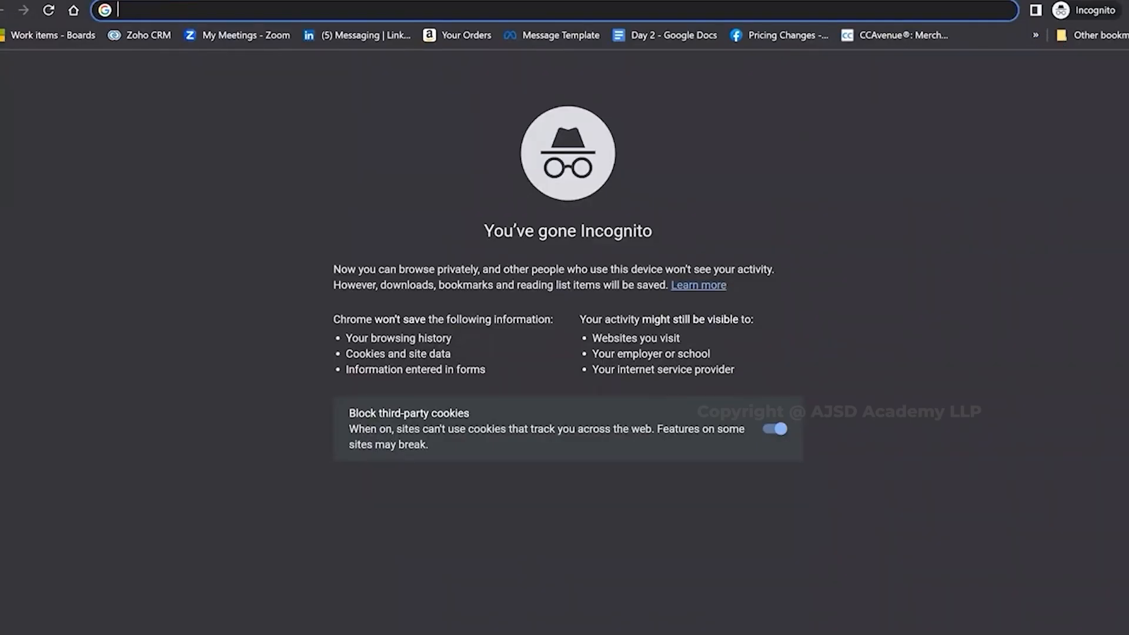
Open ajskilldevelopment.com in an Incognito browser window and look through the home page's clients, curriculum and FAQ video sections.
{"action": "type", "text": "aj"}
{"action": "key", "text": "Return"}
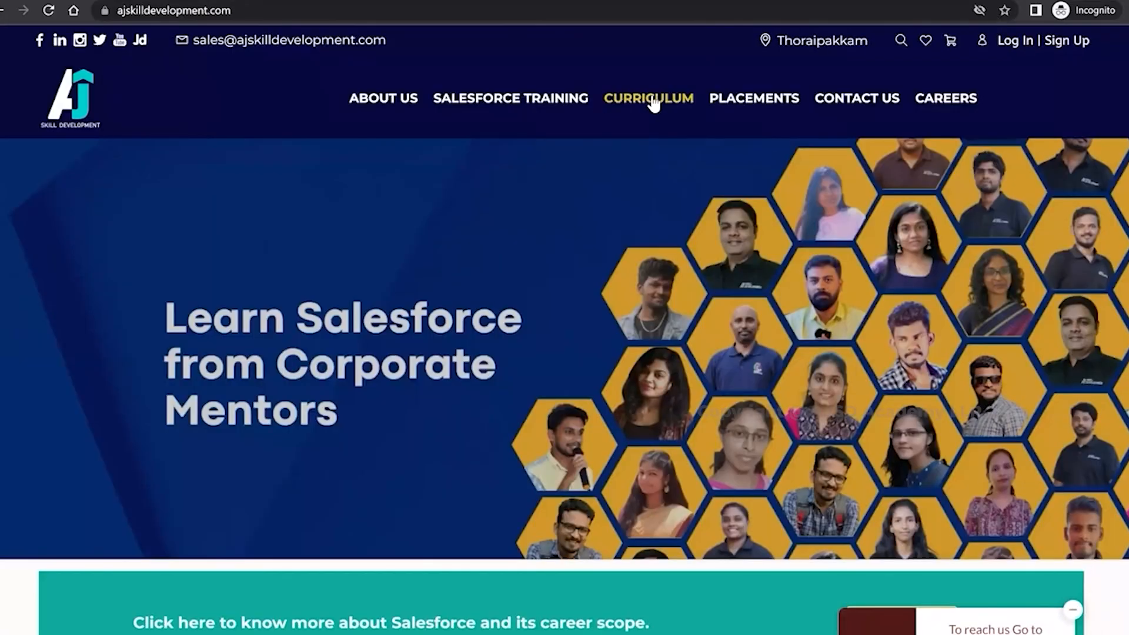
{"action": "scroll", "coordinate": [653, 102], "scroll_direction": "down", "scroll_amount": 10}
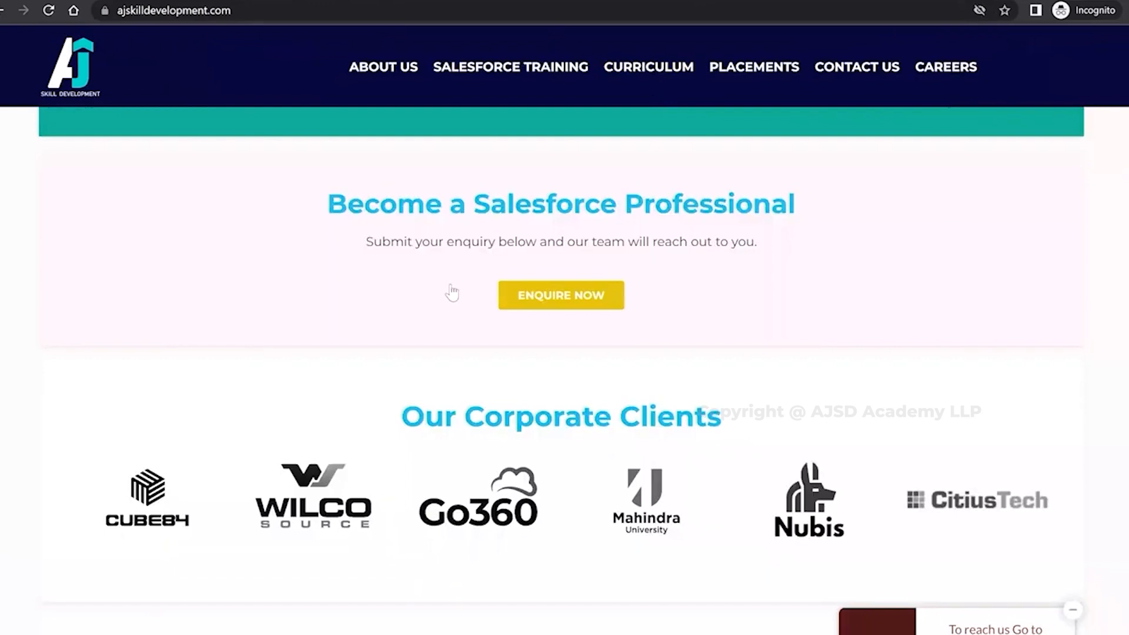
{"action": "scroll", "coordinate": [451, 292], "scroll_direction": "down", "scroll_amount": 8}
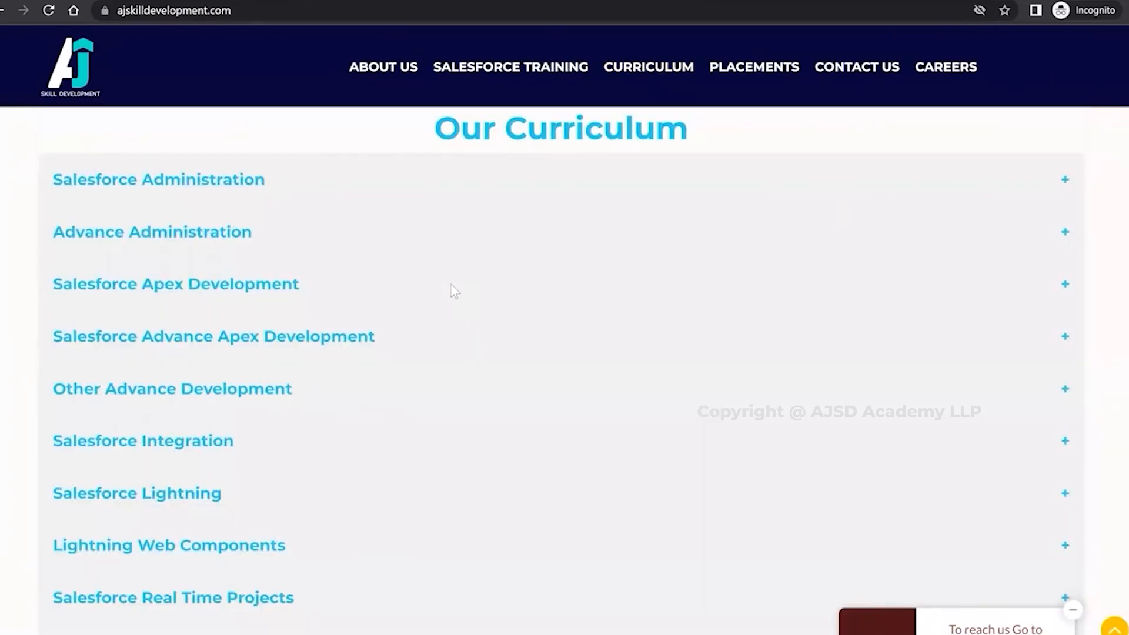
{"action": "scroll", "coordinate": [451, 290], "scroll_direction": "down", "scroll_amount": 4}
{"action": "scroll", "coordinate": [449, 290], "scroll_direction": "up", "scroll_amount": 12}
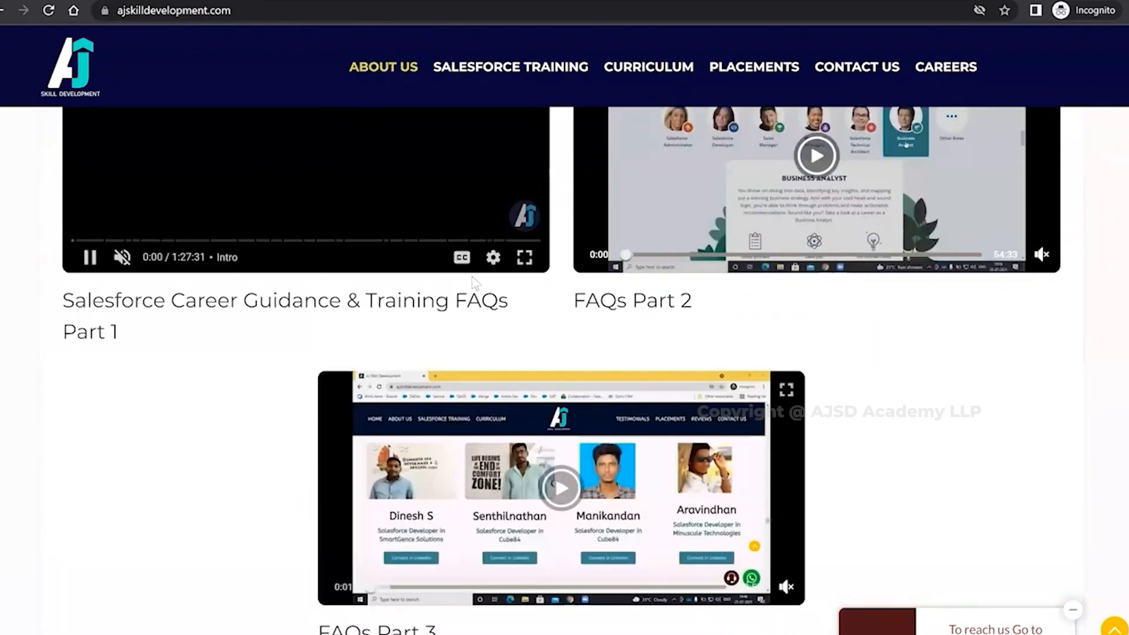
Open the website's About Us page and look through the academy's introduction and founding story.
{"action": "left_click", "coordinate": [396, 66]}
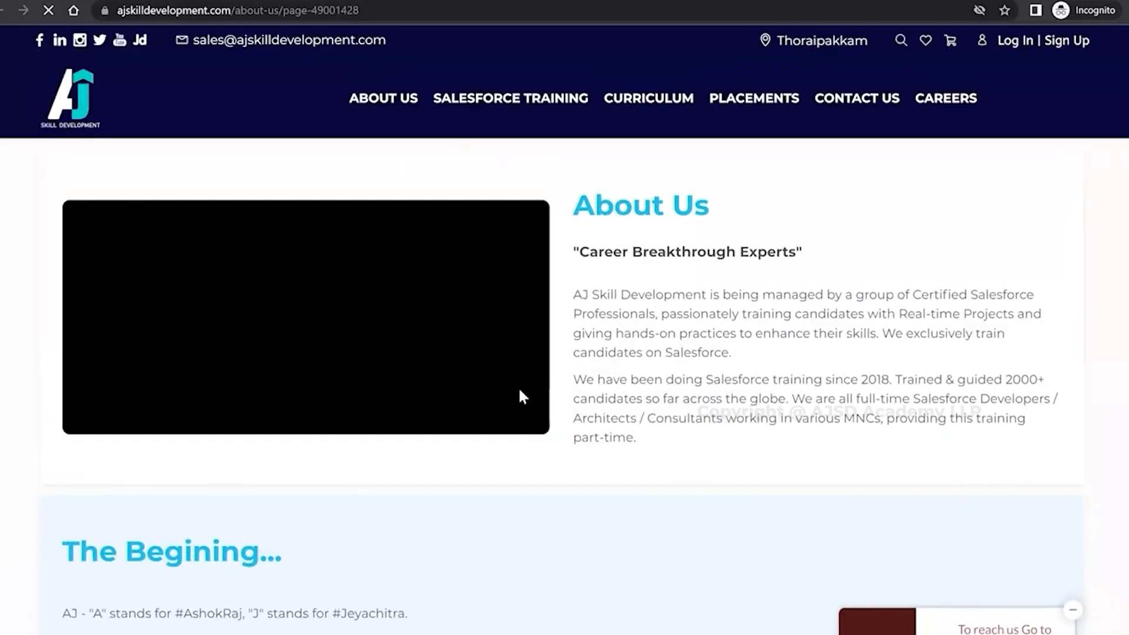
{"action": "scroll", "coordinate": [521, 396], "scroll_direction": "down", "scroll_amount": 2}
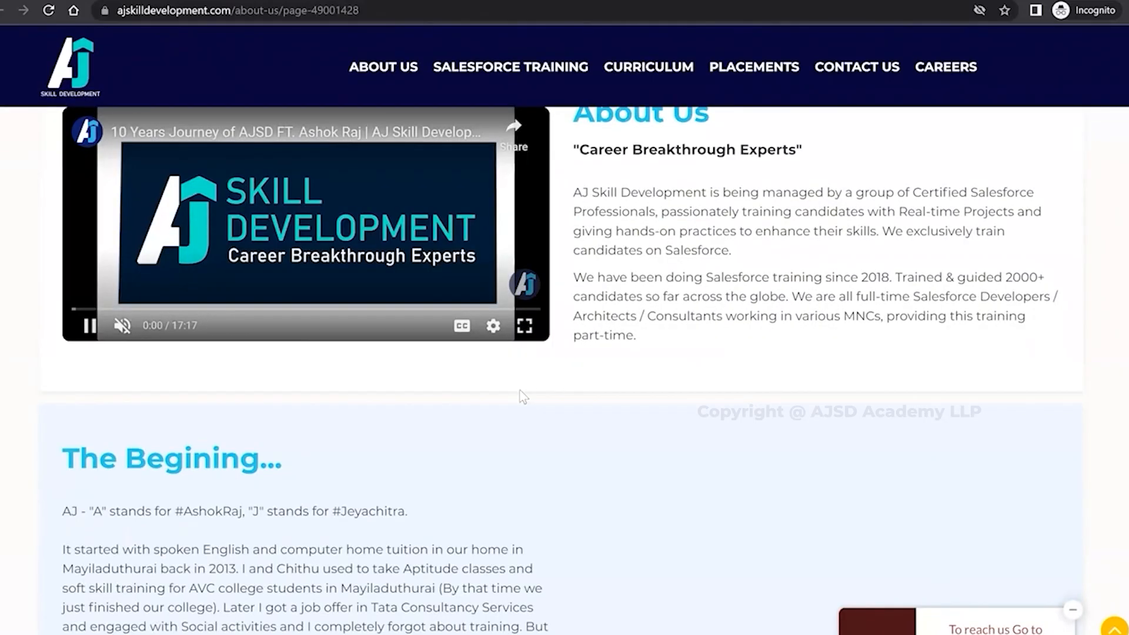
{"action": "scroll", "coordinate": [521, 395], "scroll_direction": "down", "scroll_amount": 1}
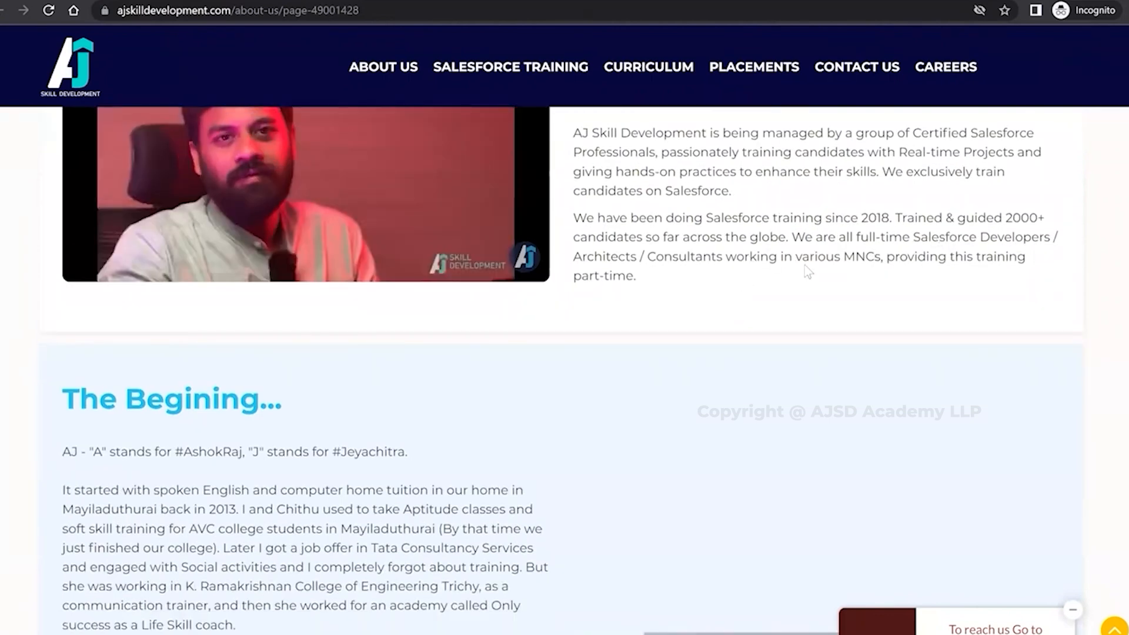
{"action": "scroll", "coordinate": [805, 269], "scroll_direction": "down", "scroll_amount": 3}
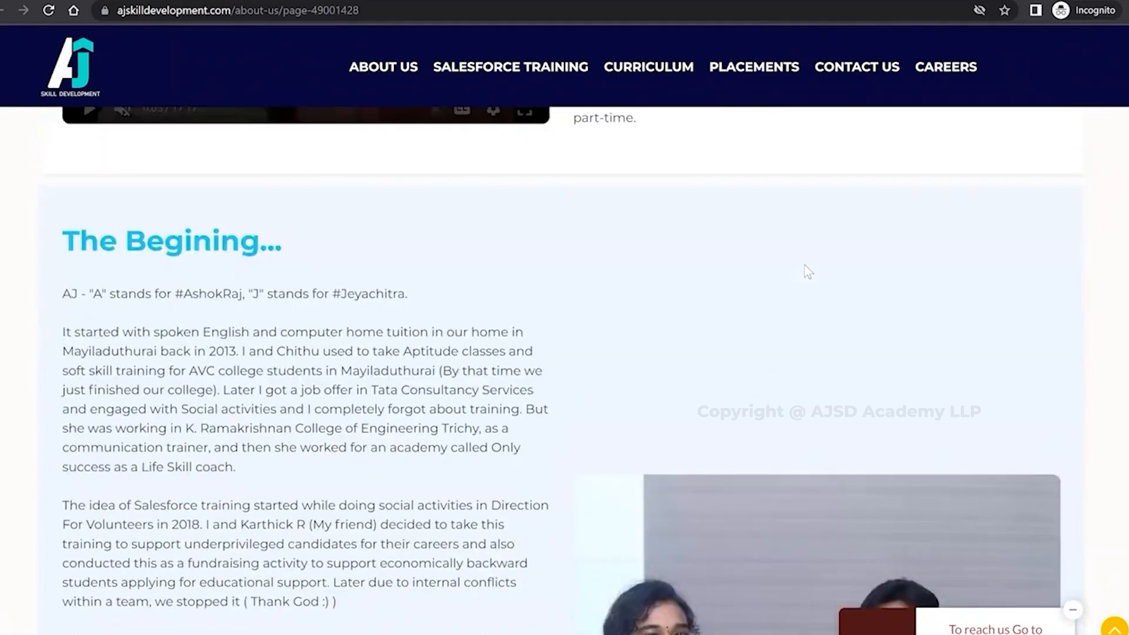
{"action": "scroll", "coordinate": [805, 269], "scroll_direction": "up", "scroll_amount": 5}
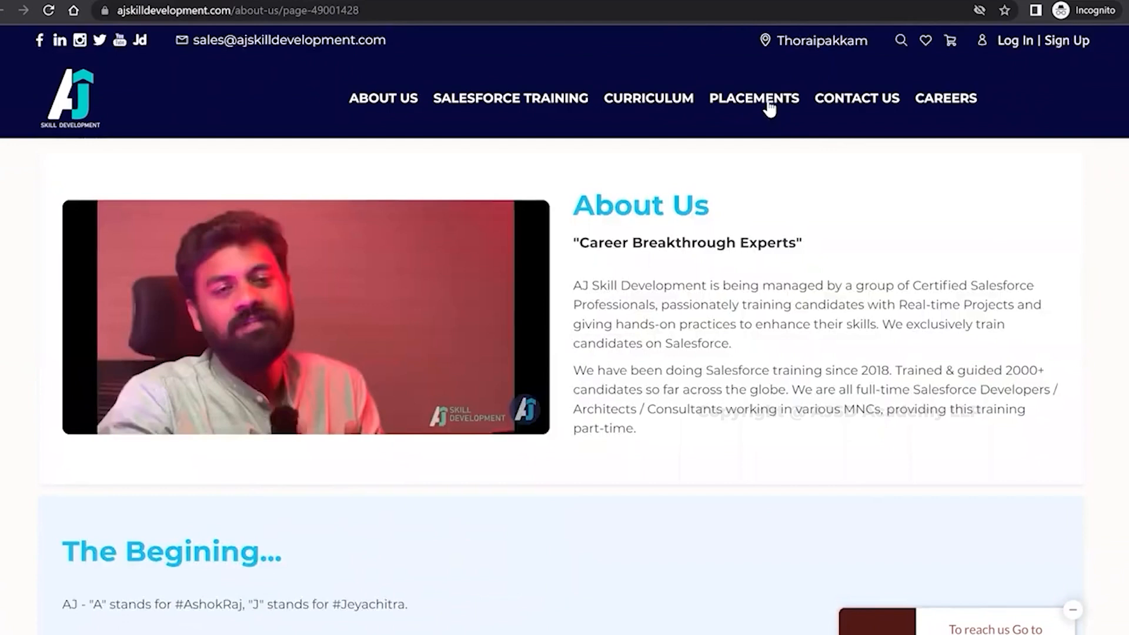
Open the Placements section's Career Gap alumni profiles and view the LinkedIn profile of the Salesforce Admin in Genpact.
{"action": "left_click", "coordinate": [768, 104]}
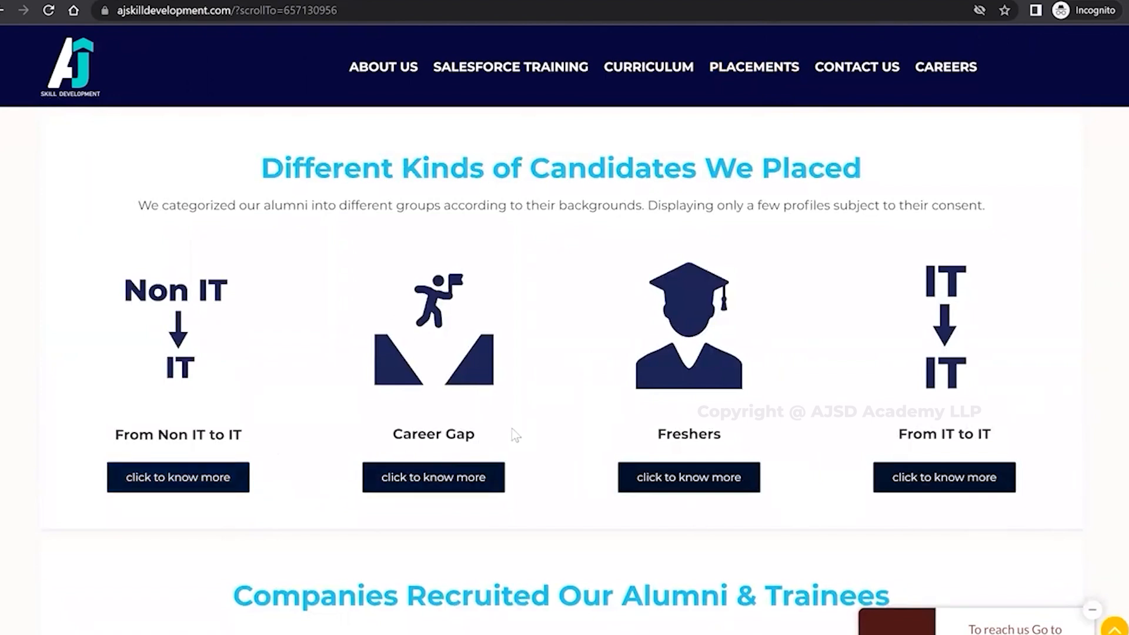
{"action": "left_click", "coordinate": [453, 479]}
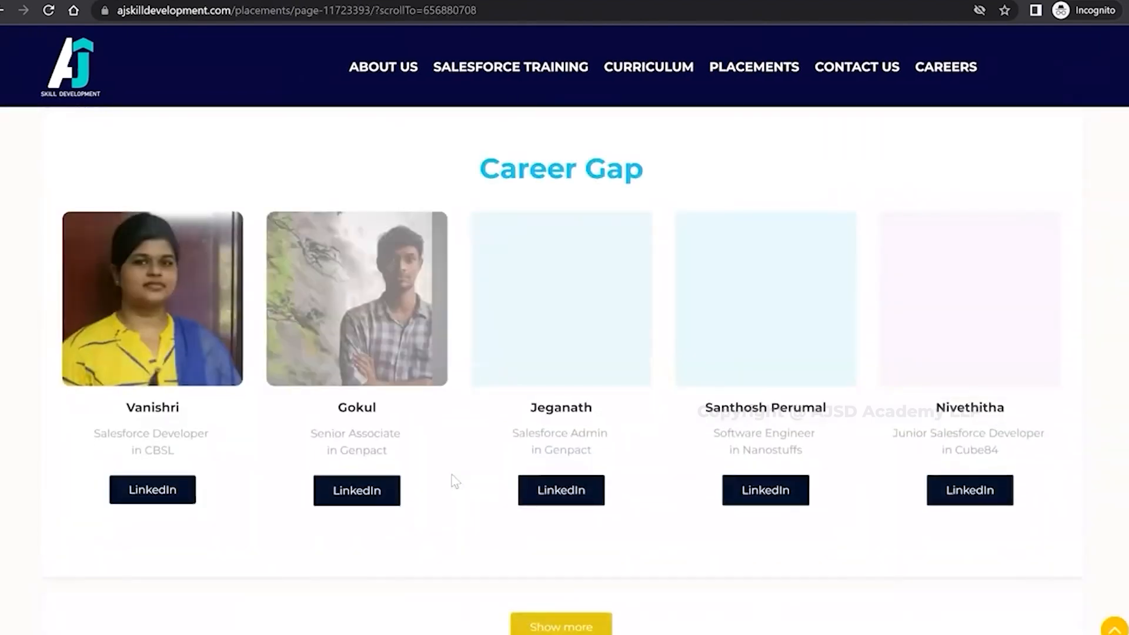
{"action": "scroll", "coordinate": [452, 474], "scroll_direction": "down", "scroll_amount": 2}
{"action": "scroll", "coordinate": [535, 380], "scroll_direction": "down", "scroll_amount": 1}
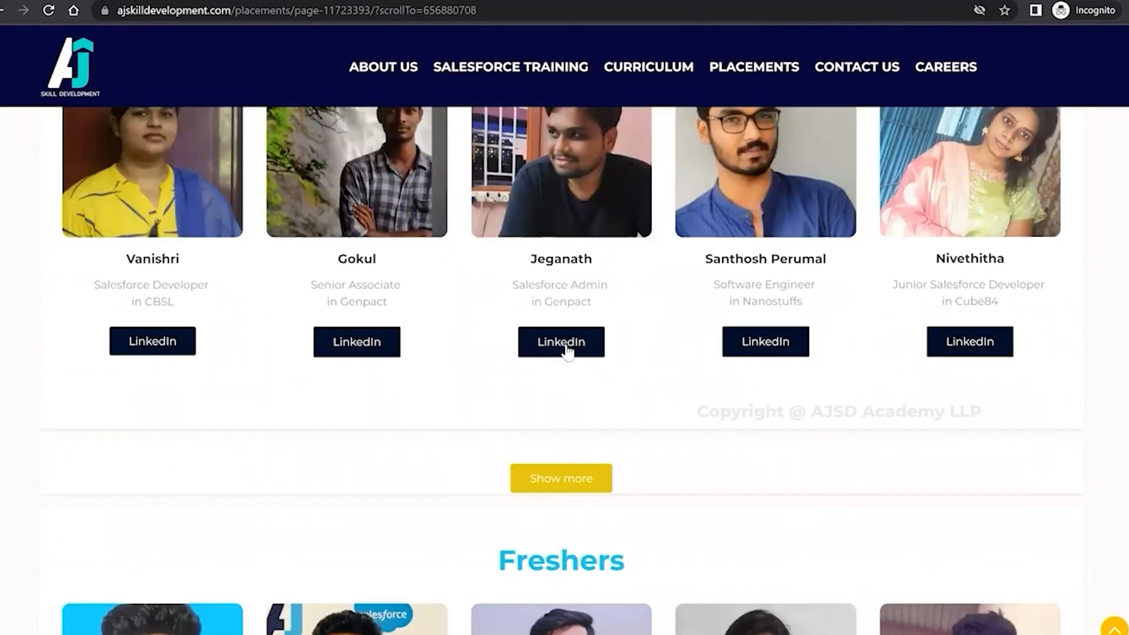
{"action": "left_click", "coordinate": [565, 347]}
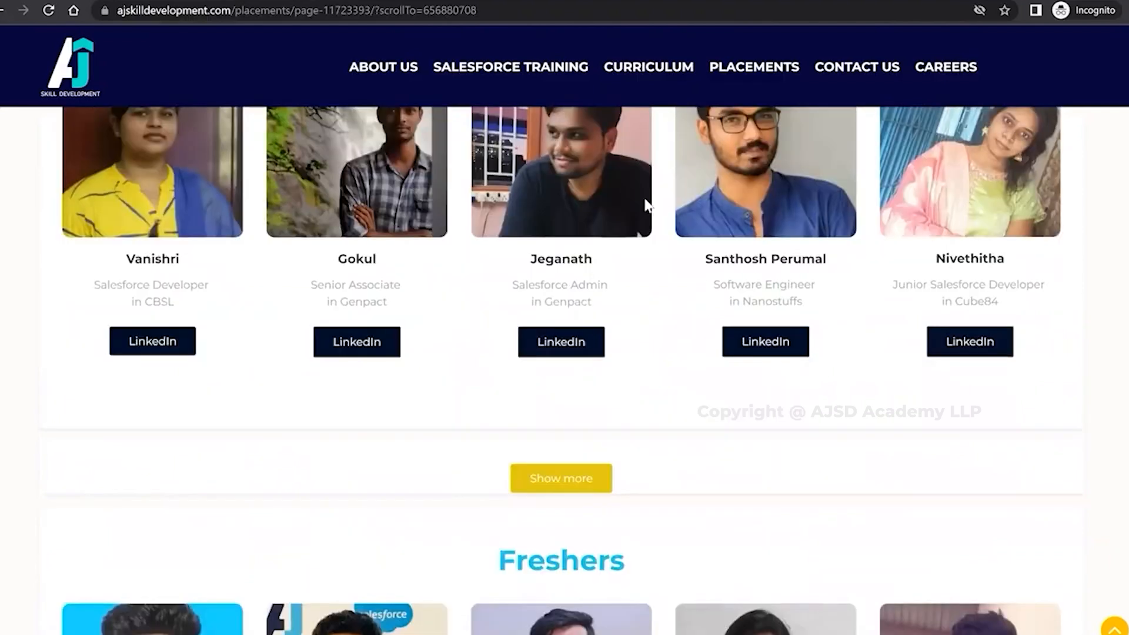
{"action": "scroll", "coordinate": [646, 206], "scroll_direction": "up", "scroll_amount": 15}
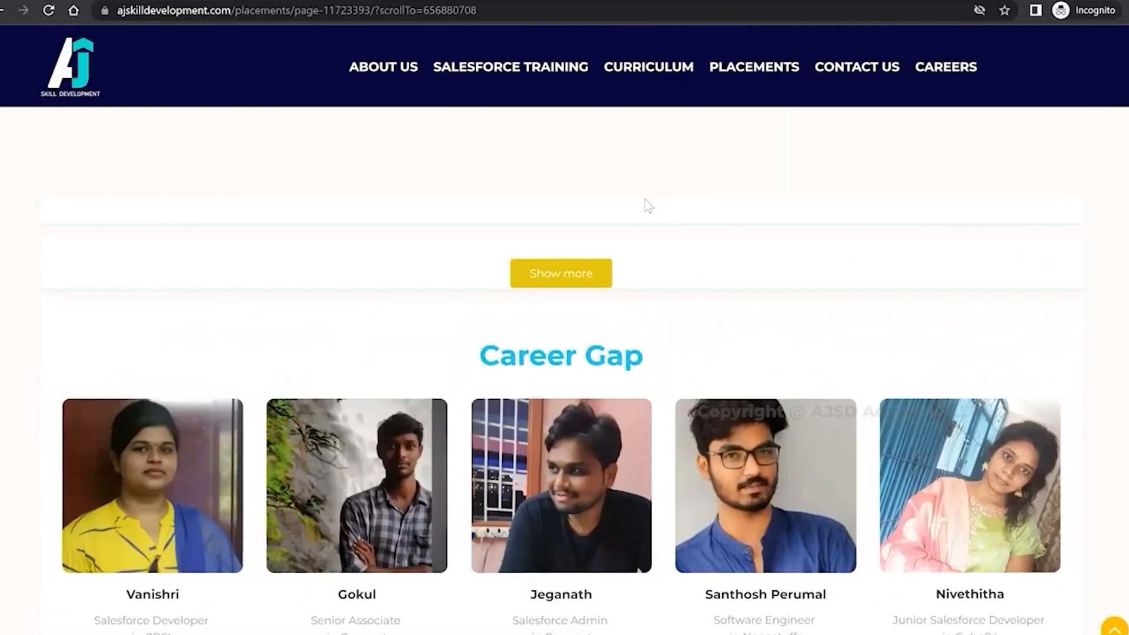
Open the Contact Us page and review the Submit Your Enquiry form from the Full Name field down to the captcha.
{"action": "left_click", "coordinate": [868, 100]}
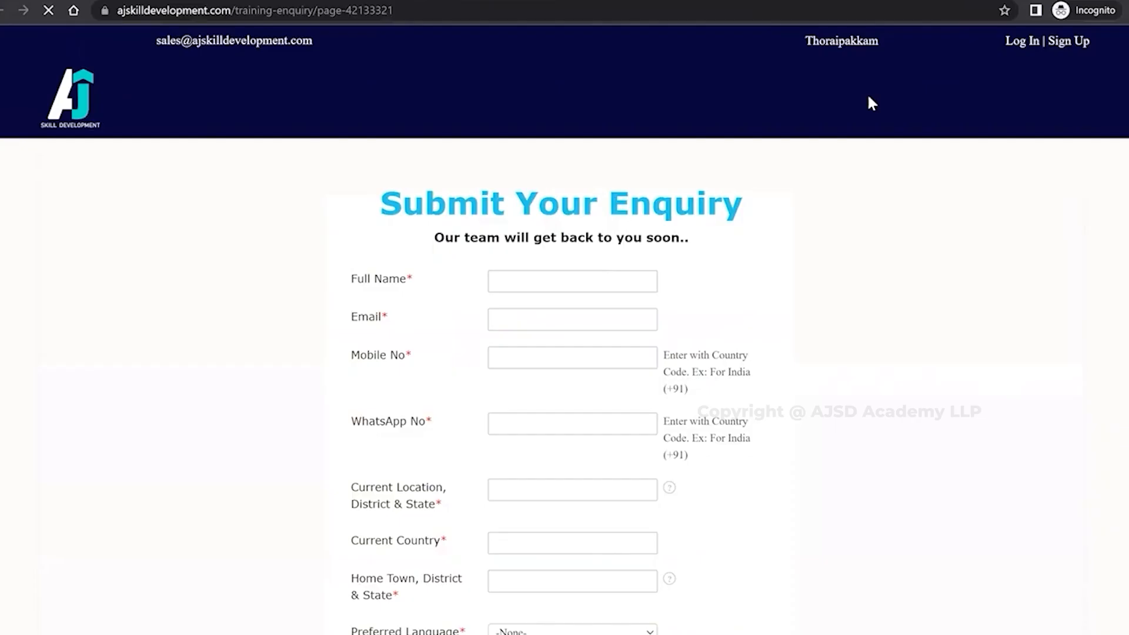
{"action": "scroll", "coordinate": [539, 396], "scroll_direction": "down", "scroll_amount": 1}
{"action": "scroll", "coordinate": [540, 396], "scroll_direction": "down", "scroll_amount": 9}
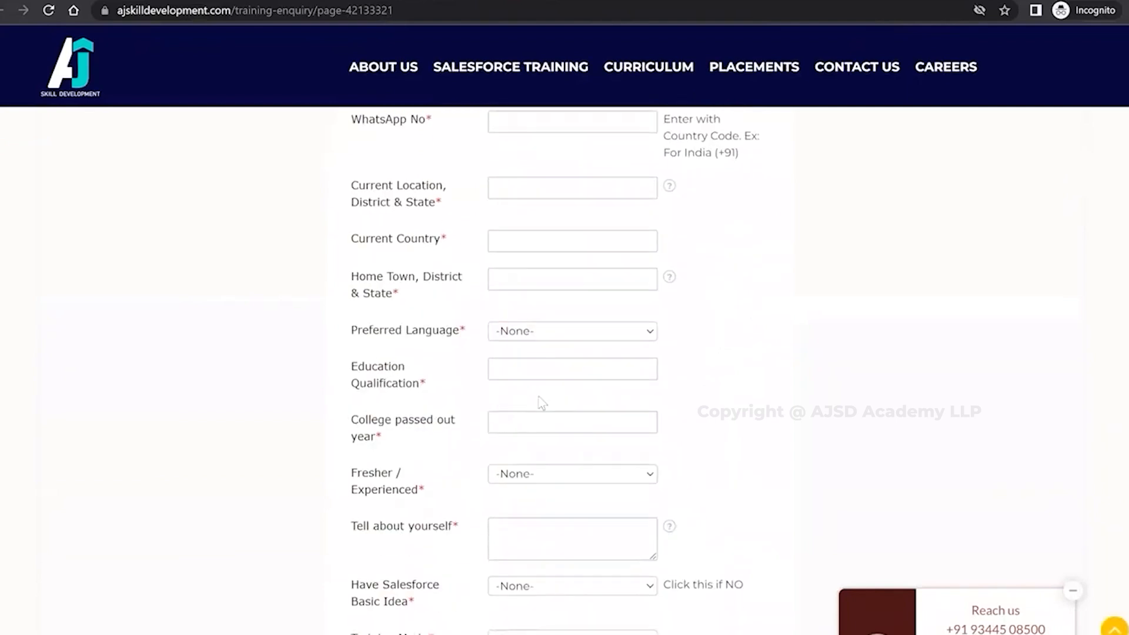
{"action": "scroll", "coordinate": [541, 402], "scroll_direction": "down", "scroll_amount": 4}
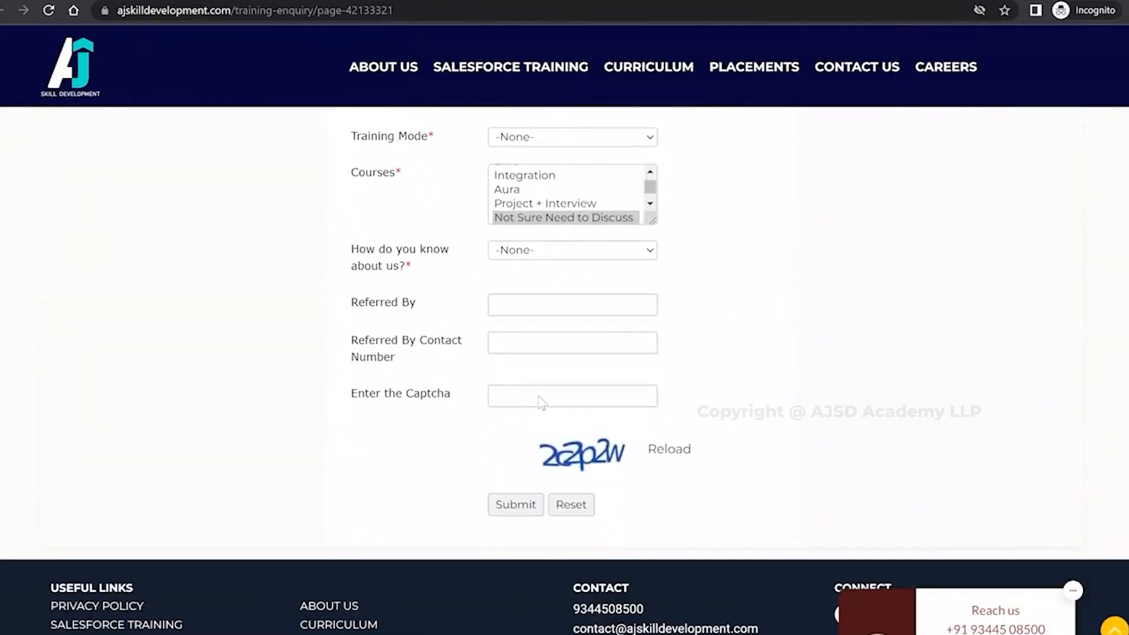
{"action": "scroll", "coordinate": [539, 396], "scroll_direction": "up", "scroll_amount": 10}
{"action": "scroll", "coordinate": [540, 396], "scroll_direction": "up", "scroll_amount": 3}
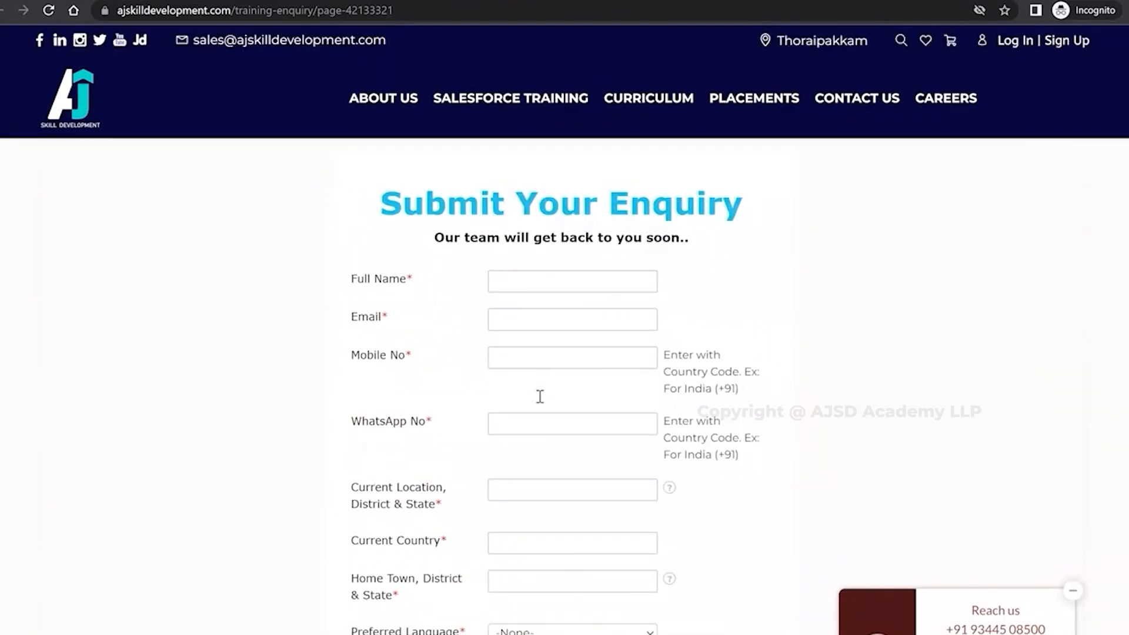